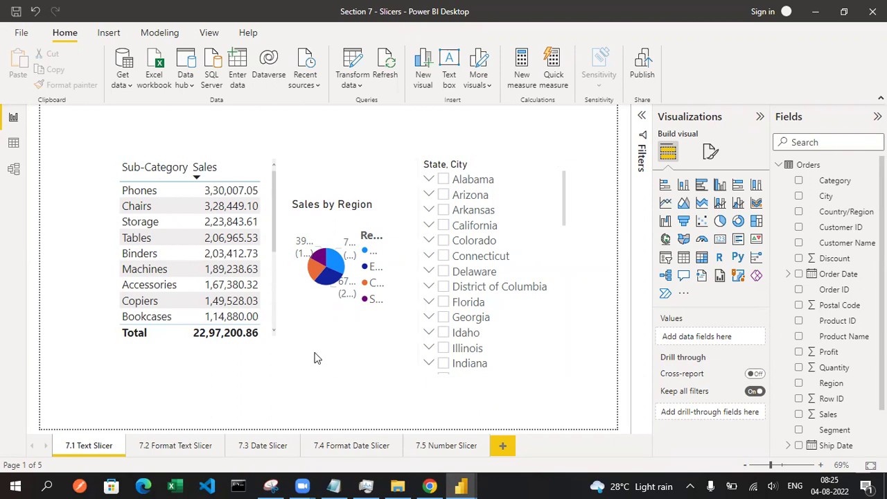
Select California in the State, City slicer, then remove that slicer from the report page
click(186, 236)
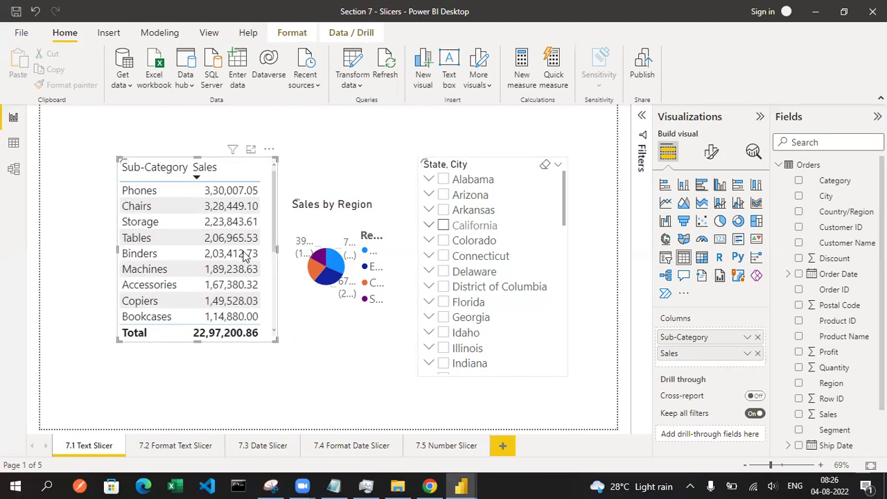
click(443, 225)
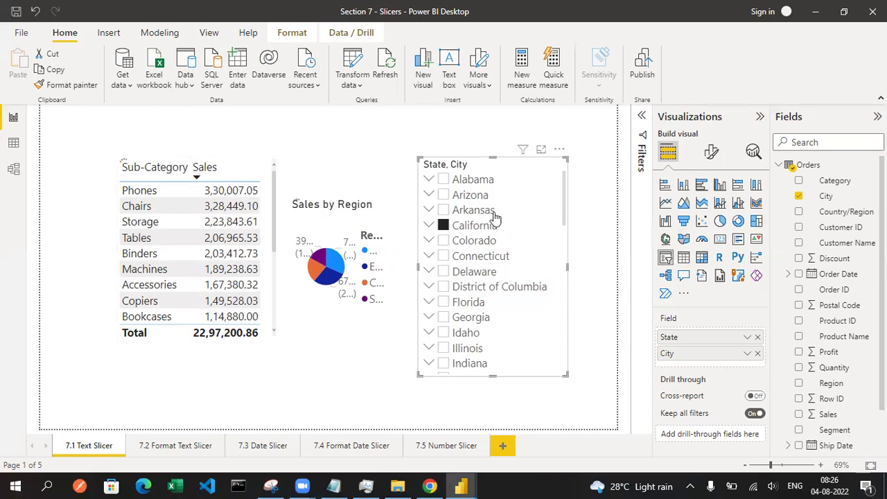
click(560, 149)
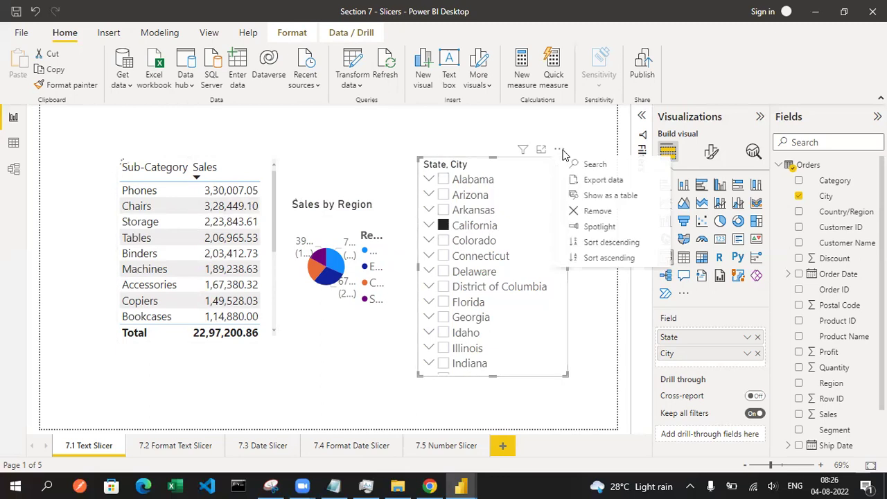
click(594, 212)
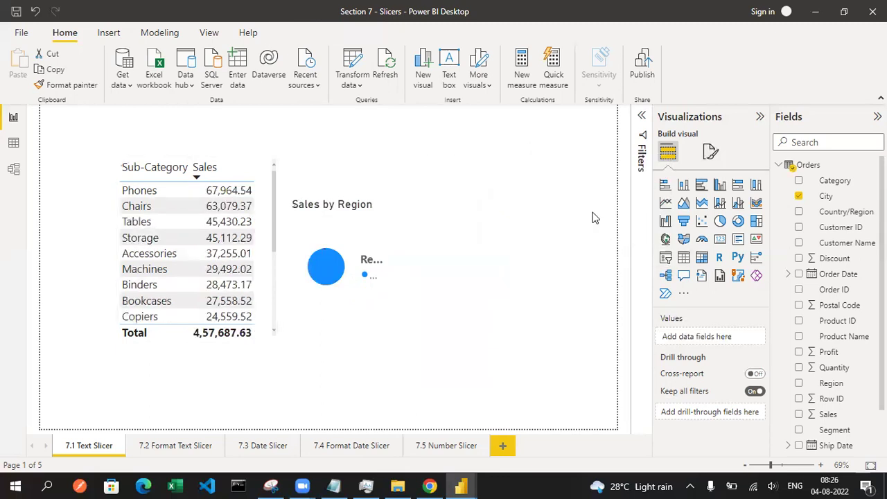
Insert a new slicer in the empty space beside the Sales by Region pie chart and populate it with City
click(665, 258)
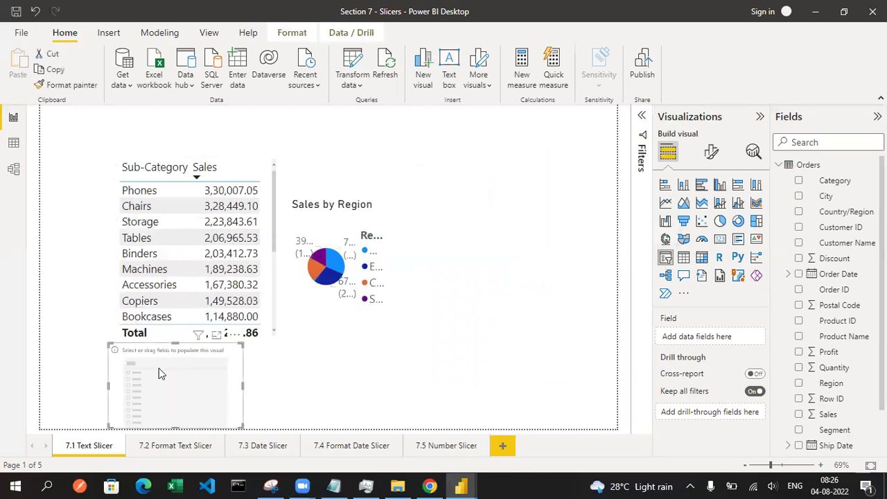
drag(161, 372, 481, 205)
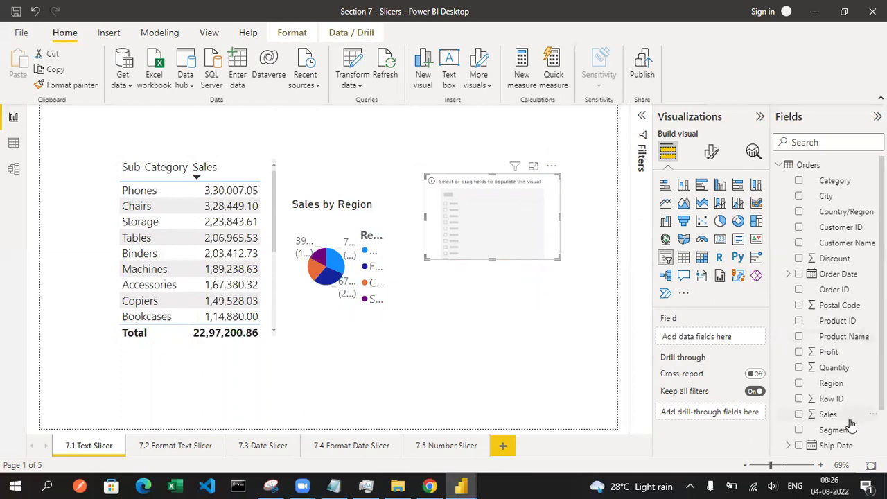
scroll(851, 424, down, 2)
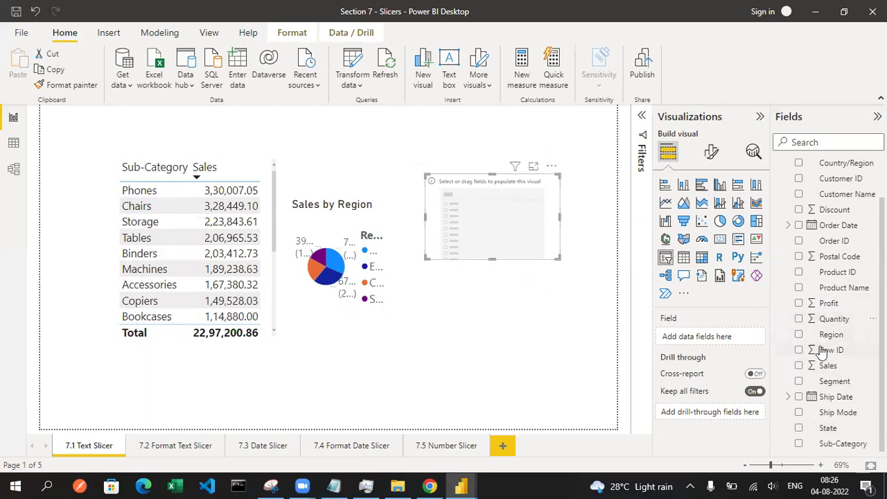
scroll(832, 375, up, 1)
scroll(831, 374, up, 2)
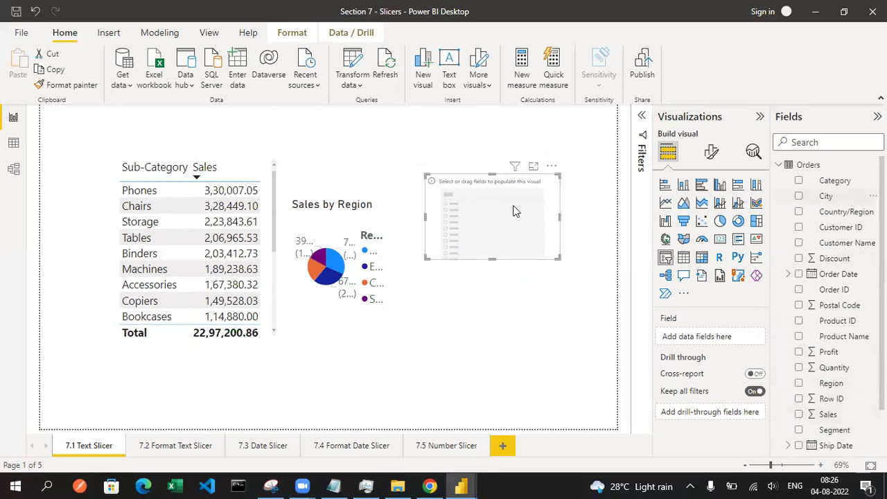
drag(512, 210, 499, 198)
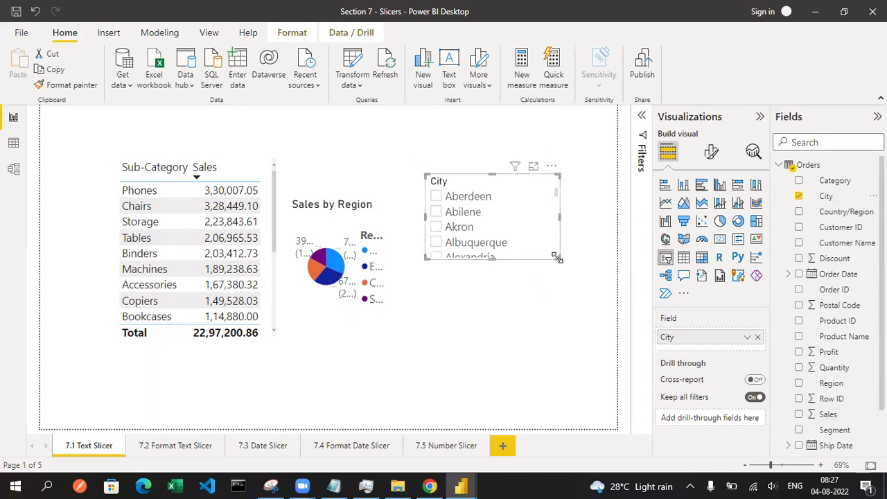
Enlarge the City slicer to nearly the full remaining page height and add Region as its second field
drag(556, 257, 578, 414)
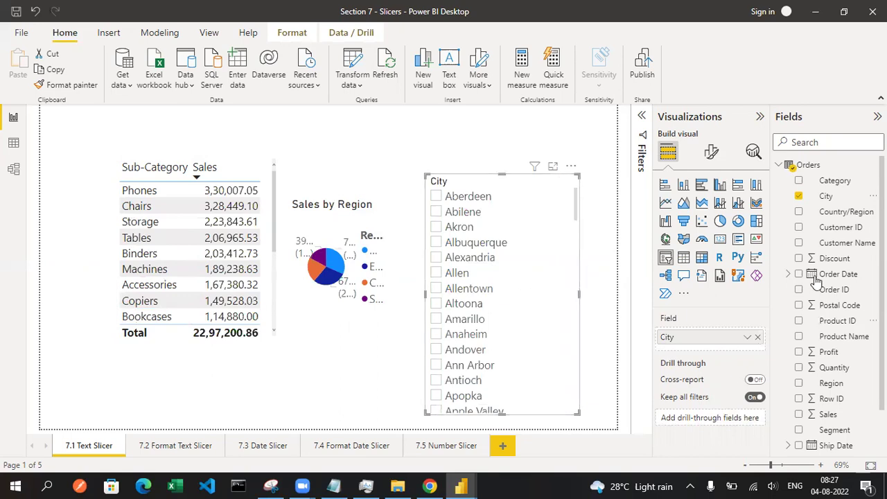
scroll(834, 303, down, 2)
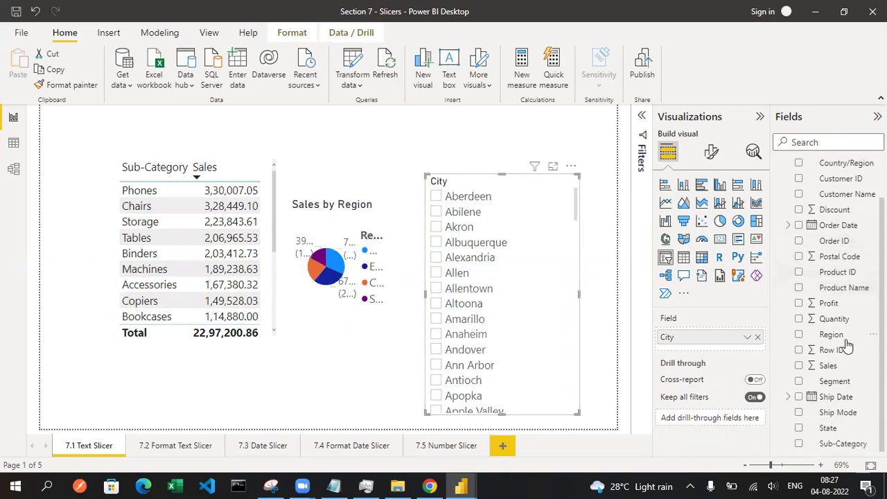
drag(832, 335, 717, 346)
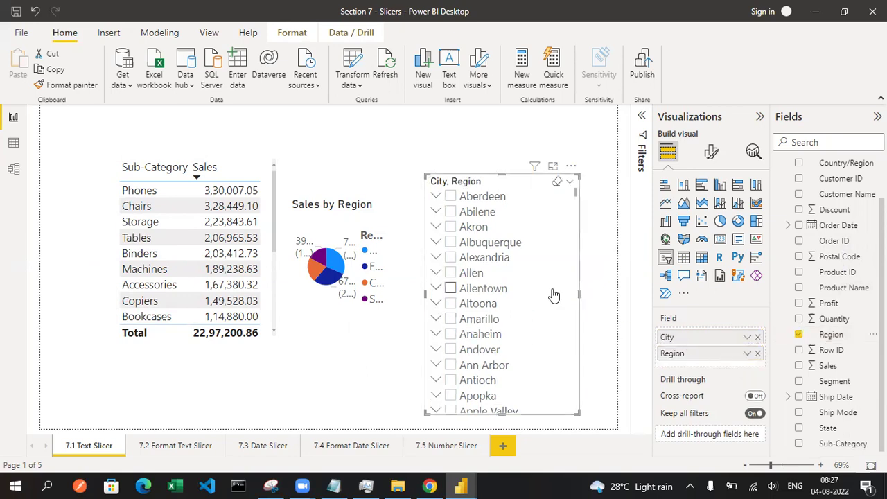
Check the region nested under Aberdeen, then reorder the slicer fields so Region comes before City
click(436, 199)
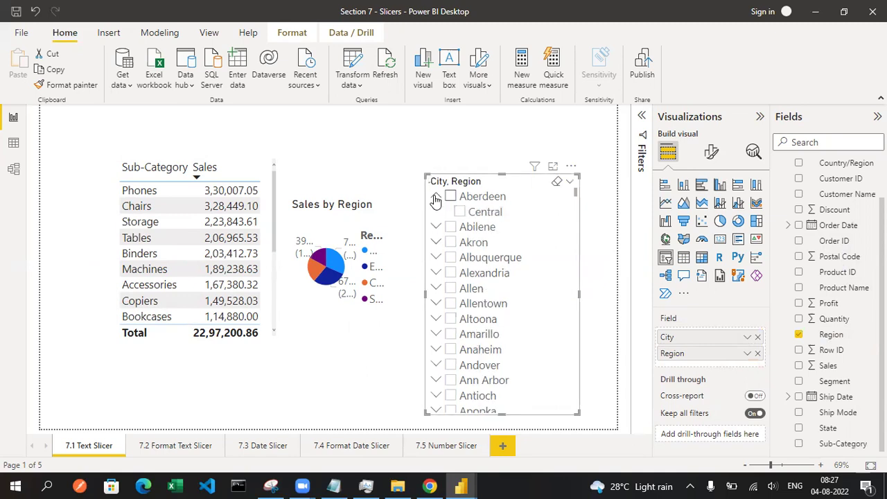
click(436, 198)
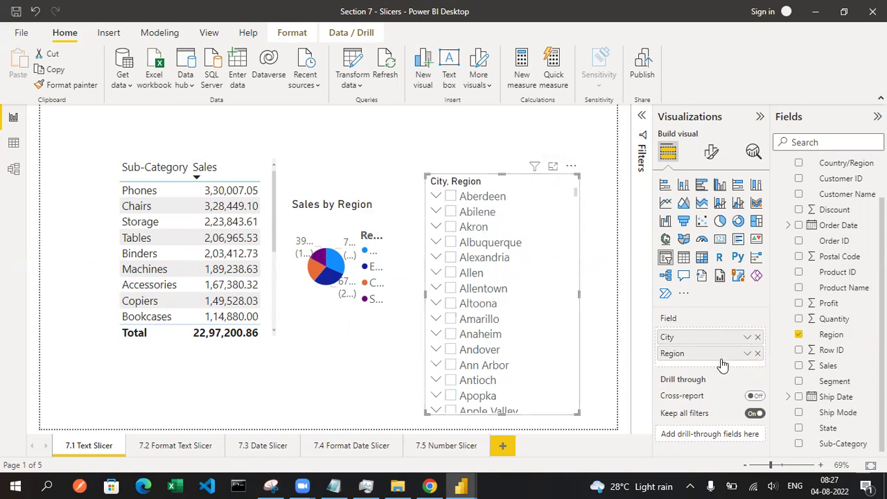
drag(721, 337, 721, 364)
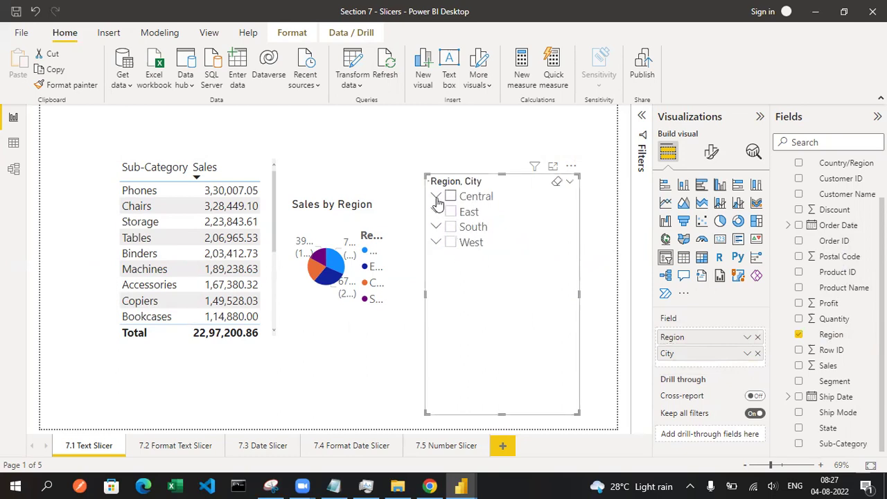
Expand the Central region in the slicer and filter the report by the city Waterloo
click(437, 200)
scroll(503, 297, down, 3)
scroll(503, 305, down, 15)
scroll(511, 275, down, 15)
scroll(510, 275, down, 15)
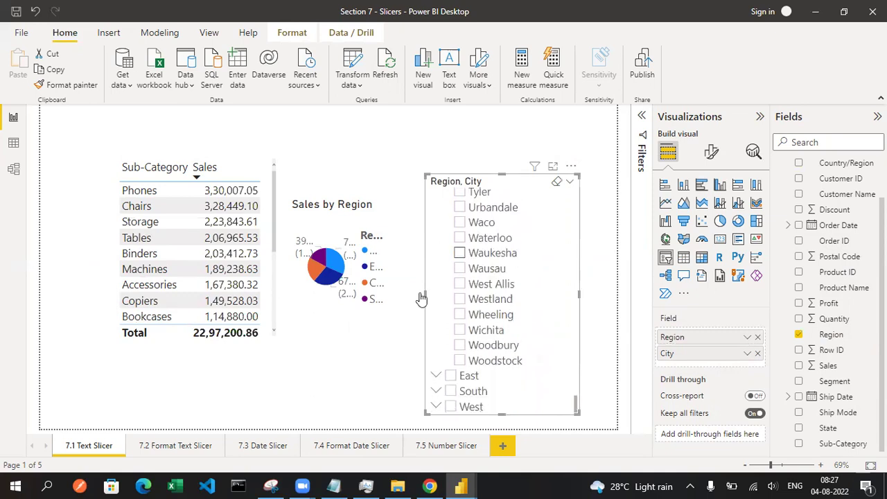
click(329, 212)
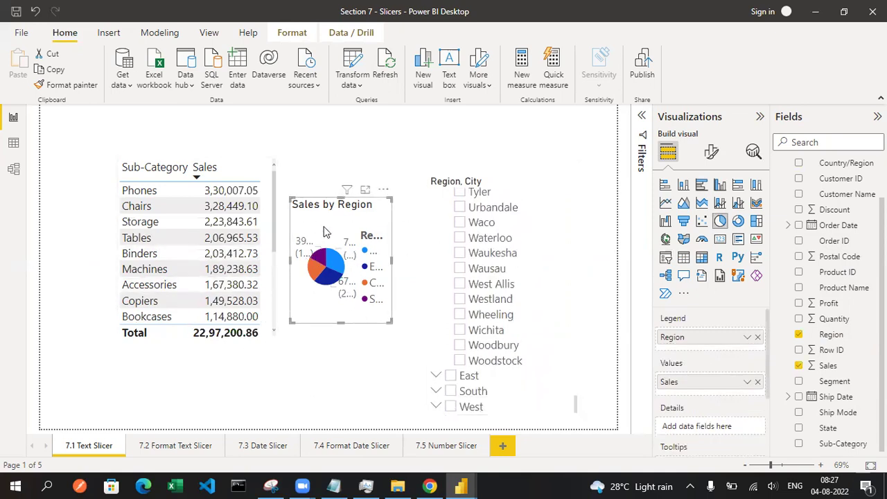
click(553, 241)
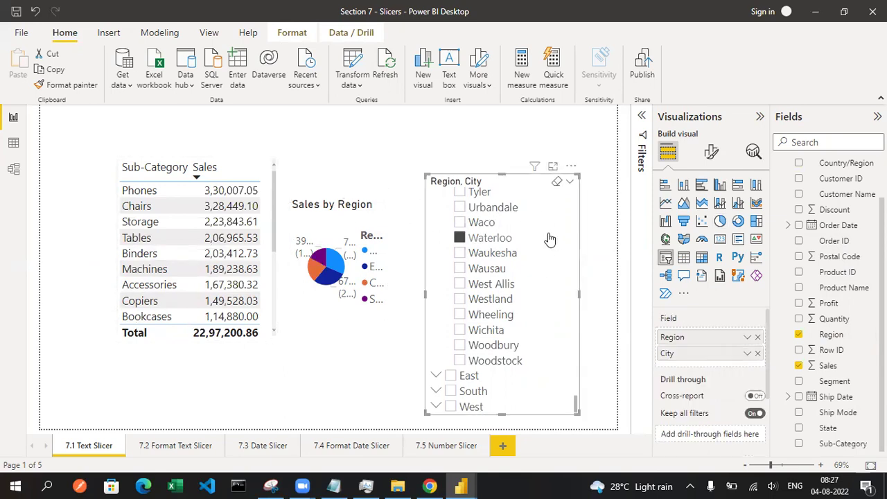
Try Single select in the slicer's selection settings, then turn it off again
click(712, 153)
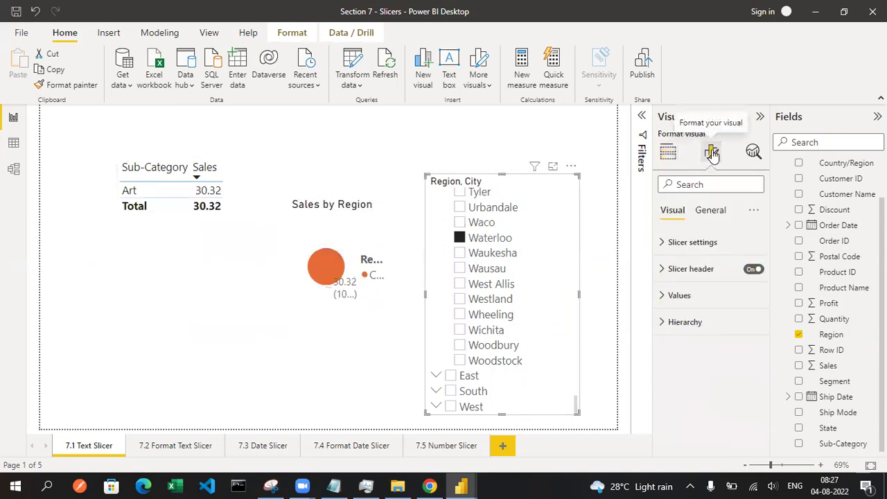
click(702, 244)
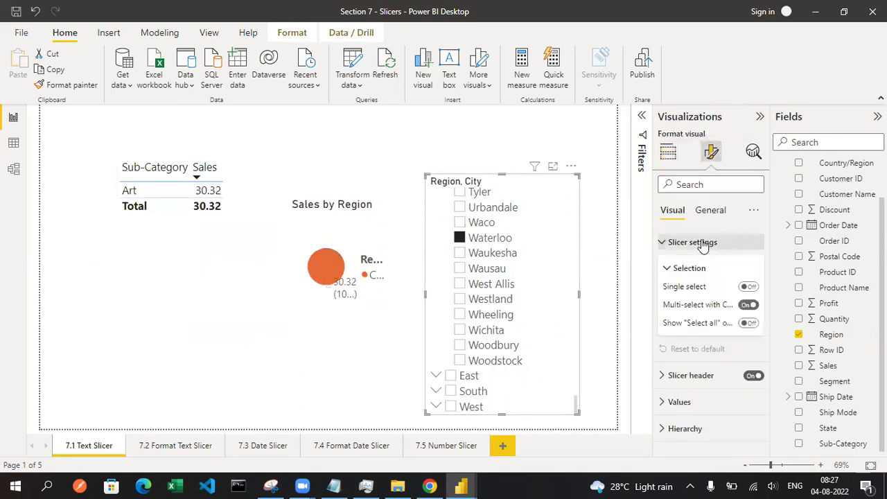
click(750, 288)
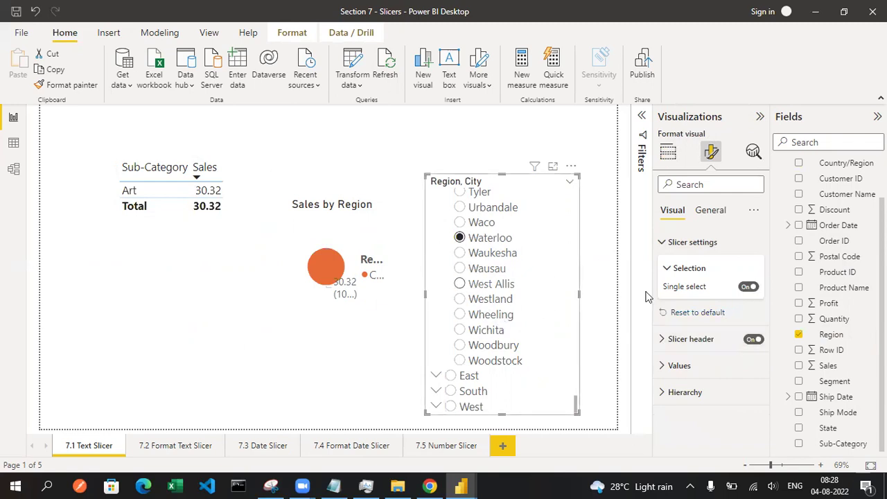
click(748, 287)
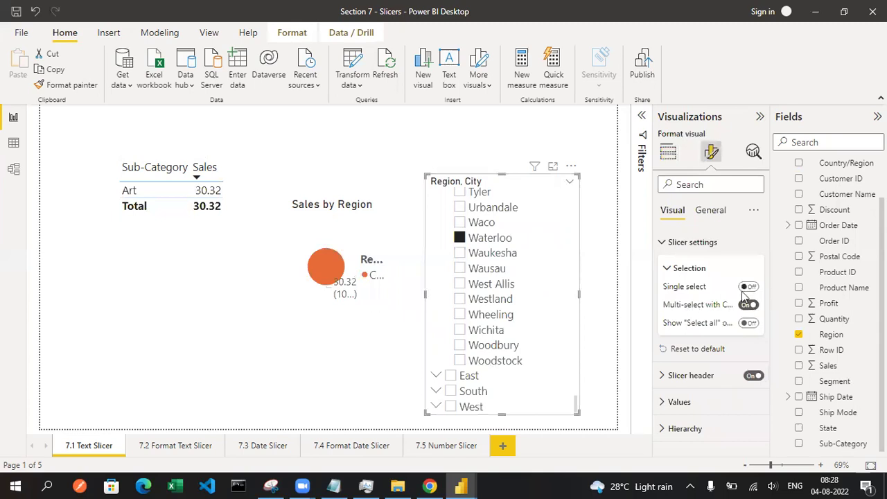
Examine the slicer header's text options, including title text, font, font color and summary
click(670, 272)
click(695, 324)
scroll(720, 270, down, 1)
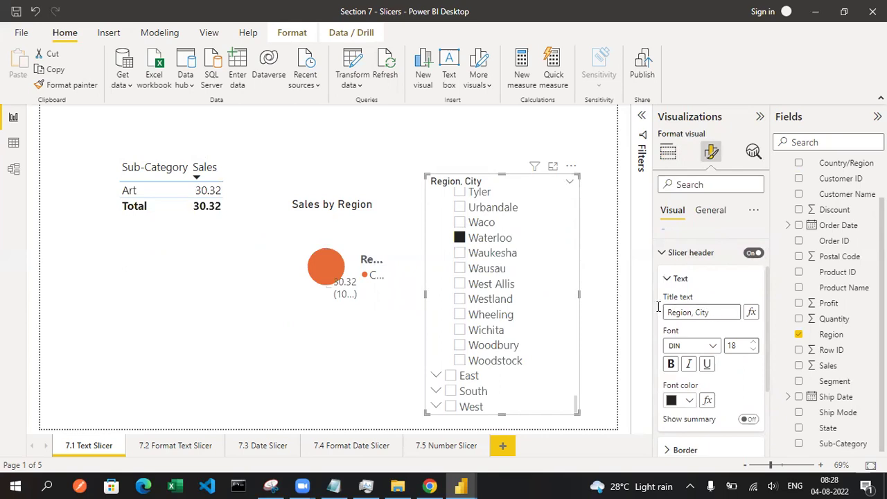
drag(663, 312, 714, 311)
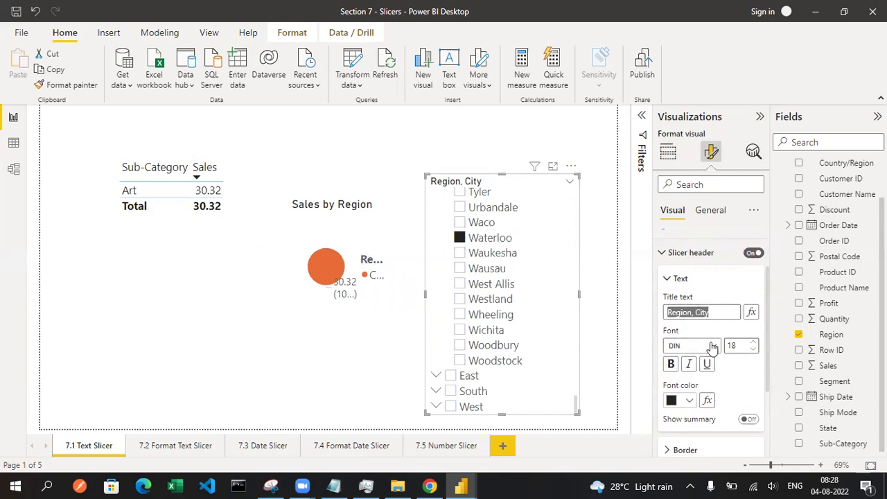
scroll(690, 355, down, 2)
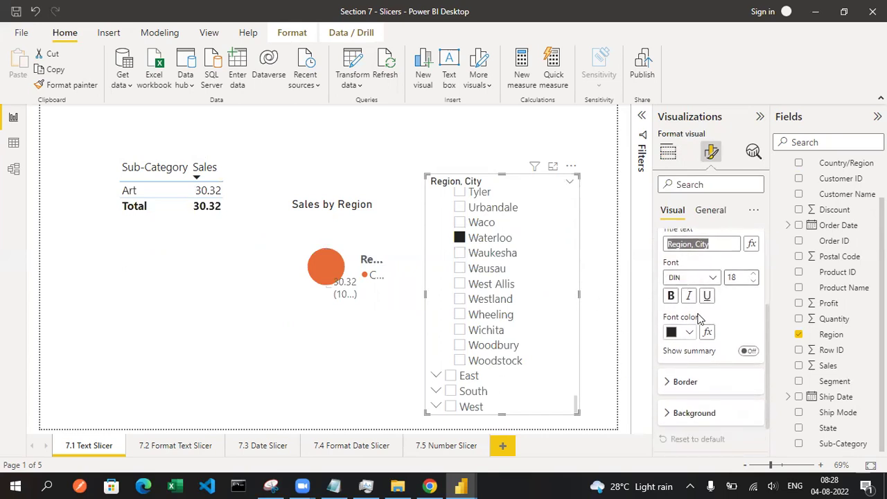
scroll(697, 317, down, 1)
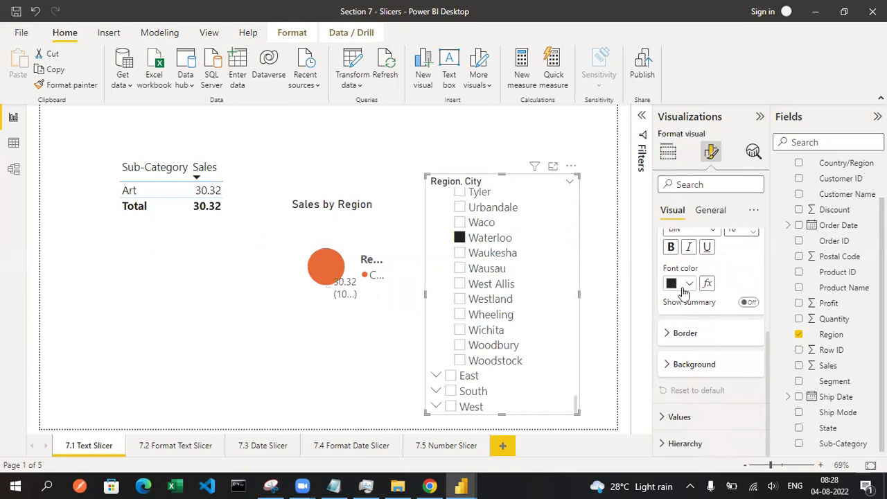
scroll(689, 305, up, 3)
click(694, 308)
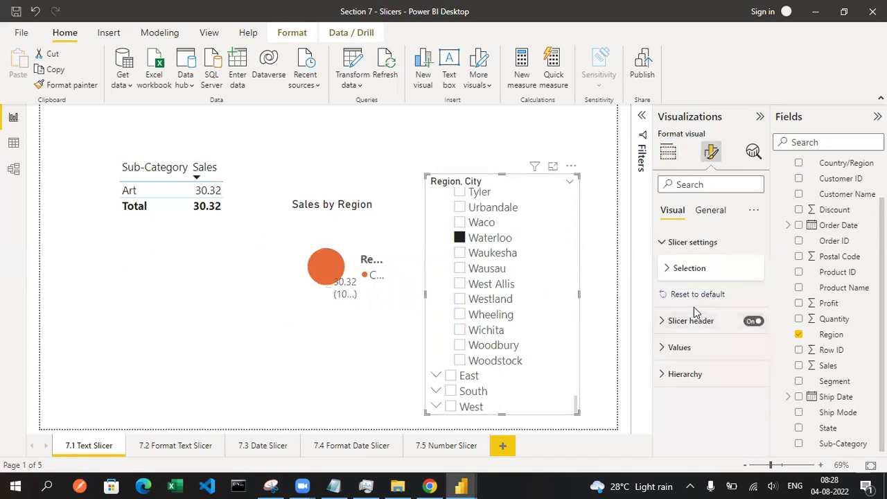
Review the font and padding options of the slicer values, then set the values' background color to black
click(688, 348)
scroll(687, 337, down, 3)
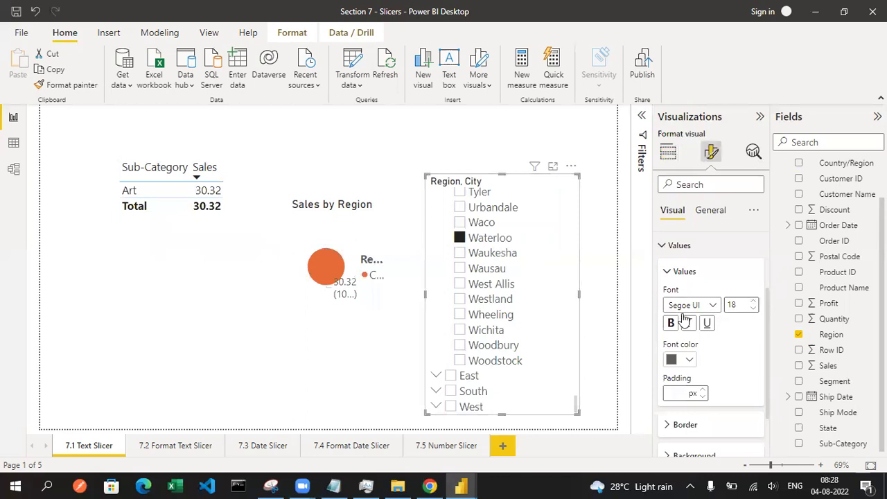
scroll(740, 328, down, 2)
scroll(721, 305, up, 2)
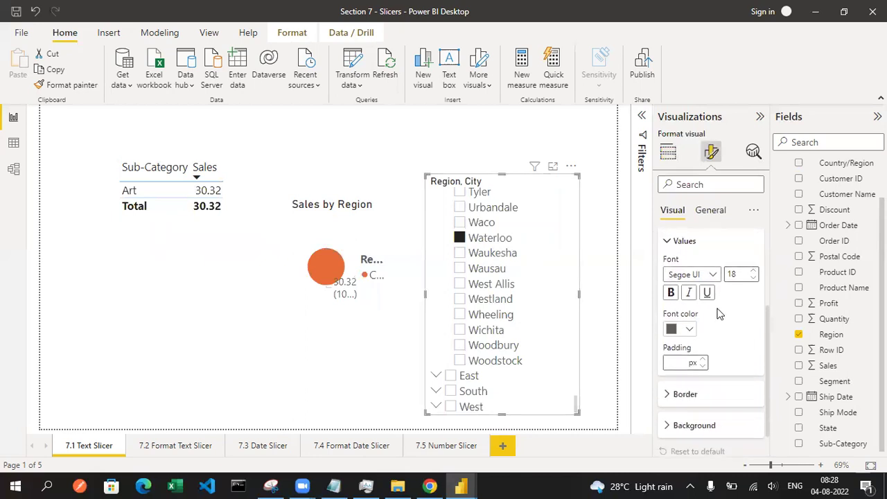
click(688, 279)
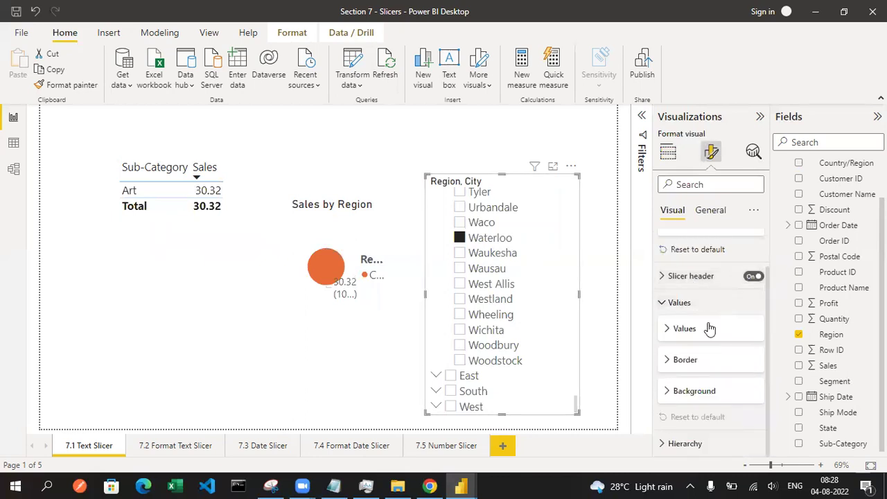
click(704, 392)
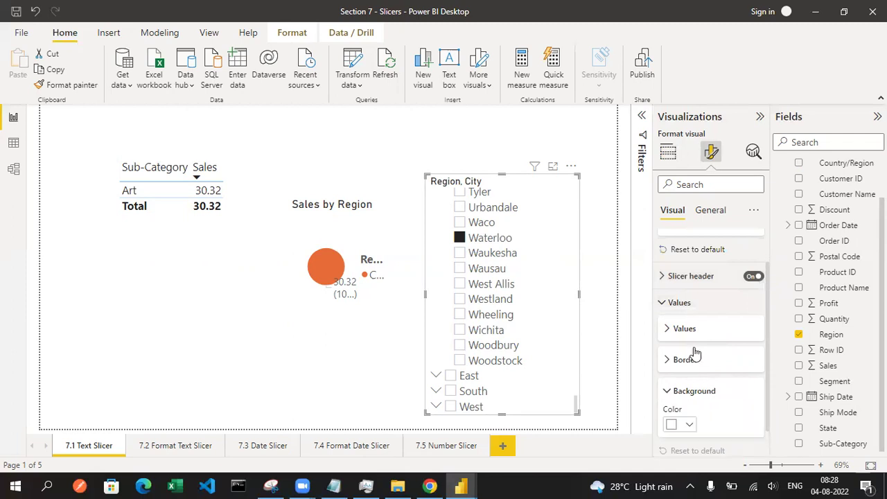
scroll(693, 353, down, 1)
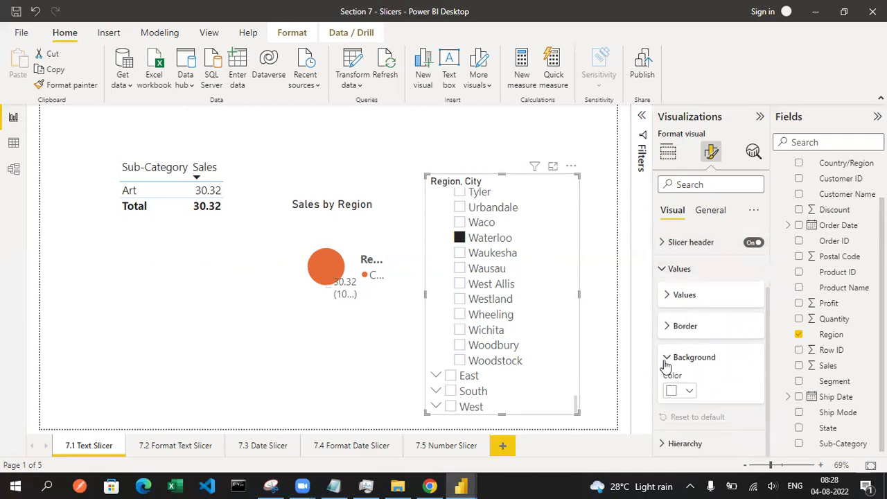
click(688, 391)
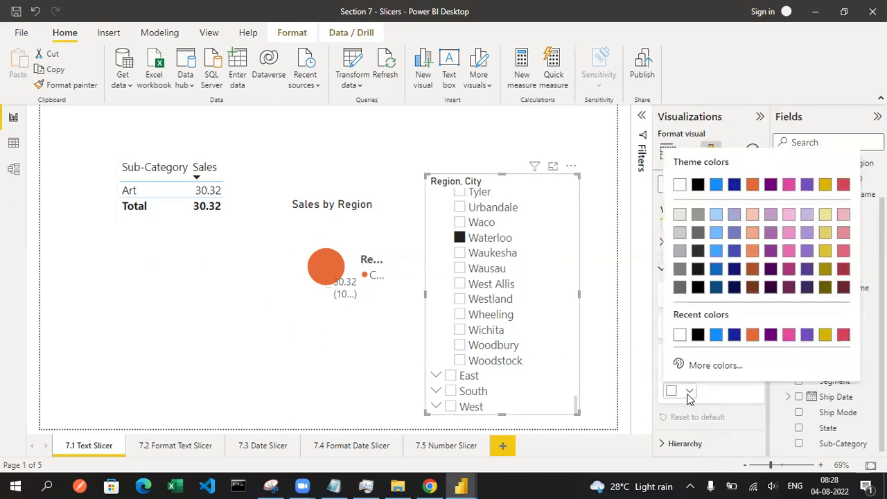
click(698, 336)
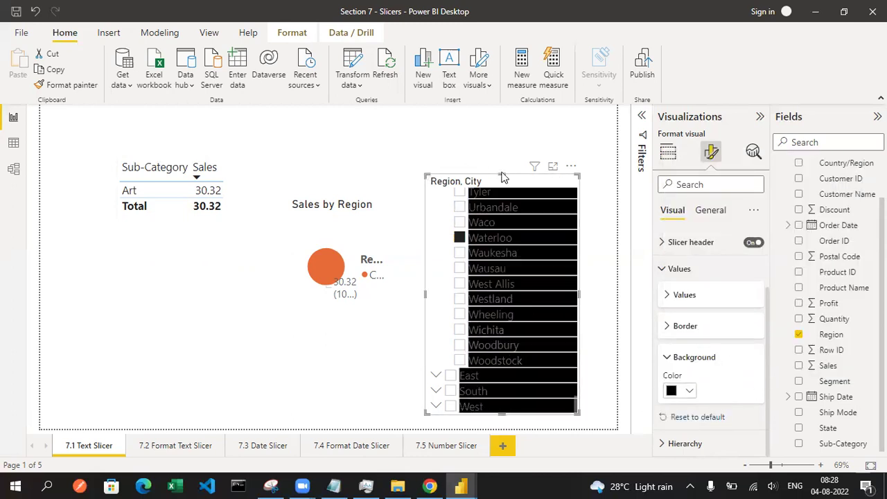
Set the slicer values' background color to white and the hierarchy levels' stepped layout indentation to 23
click(679, 393)
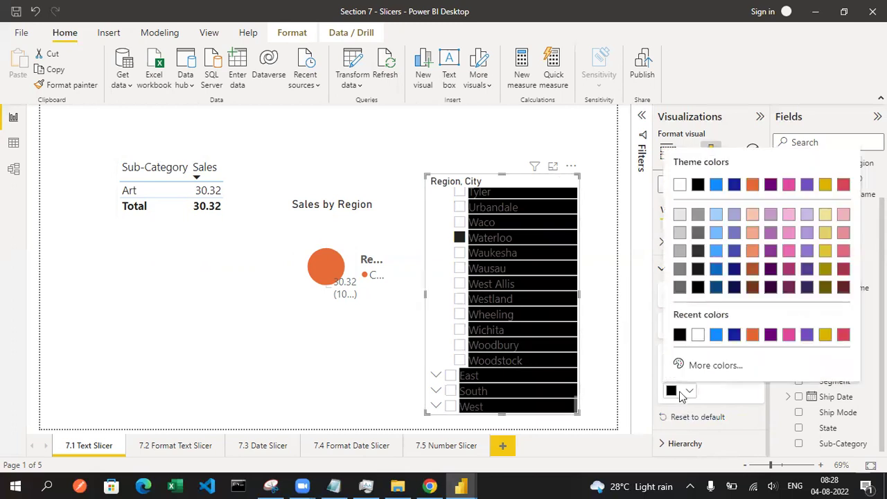
click(697, 335)
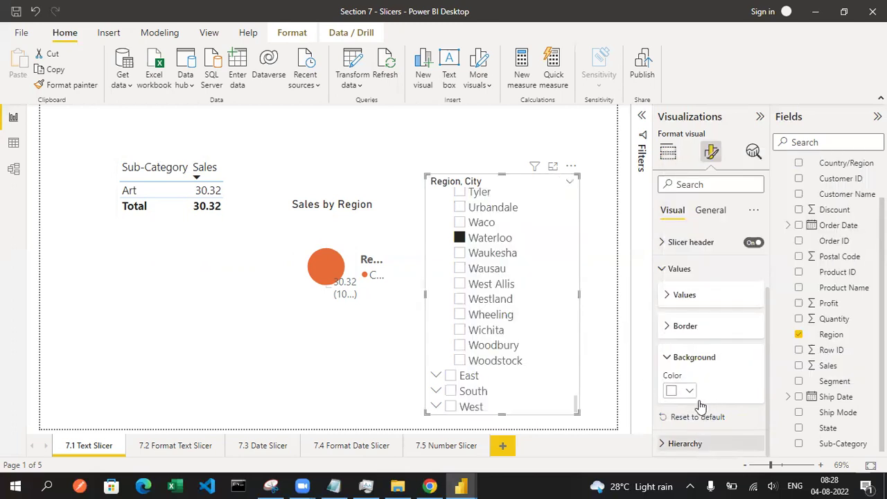
click(686, 443)
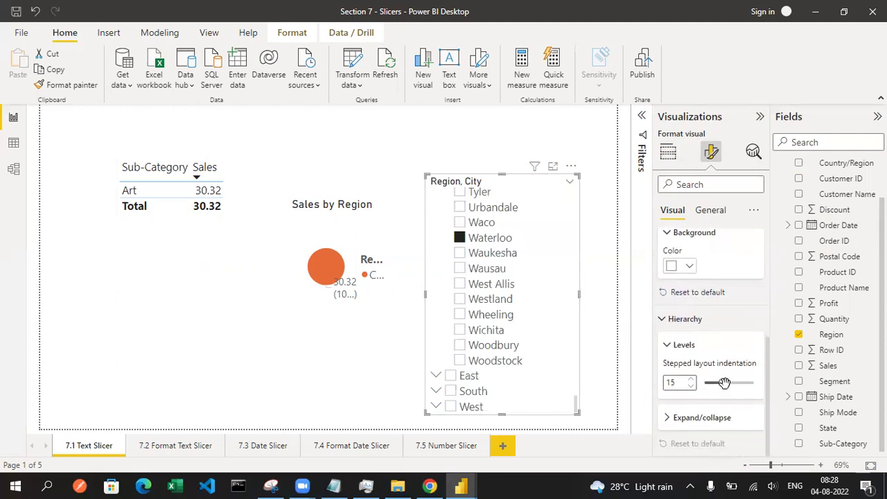
drag(723, 383, 730, 385)
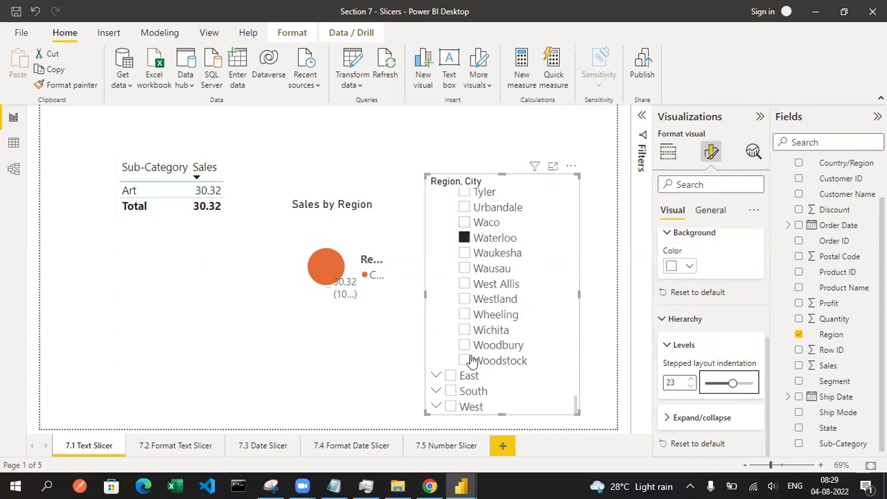
Change the slicer hierarchy's expand/collapse icon to Plus/minus and review the other icon choices
click(681, 346)
click(699, 418)
scroll(707, 394, down, 1)
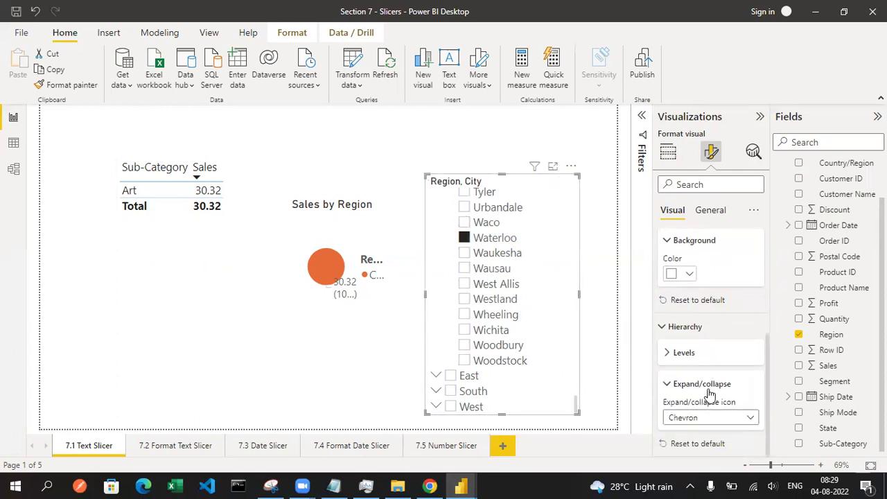
click(702, 419)
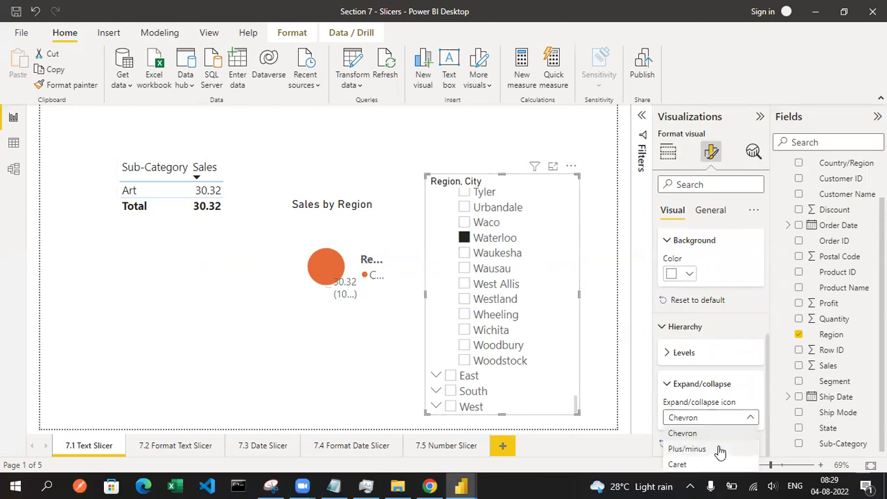
click(674, 388)
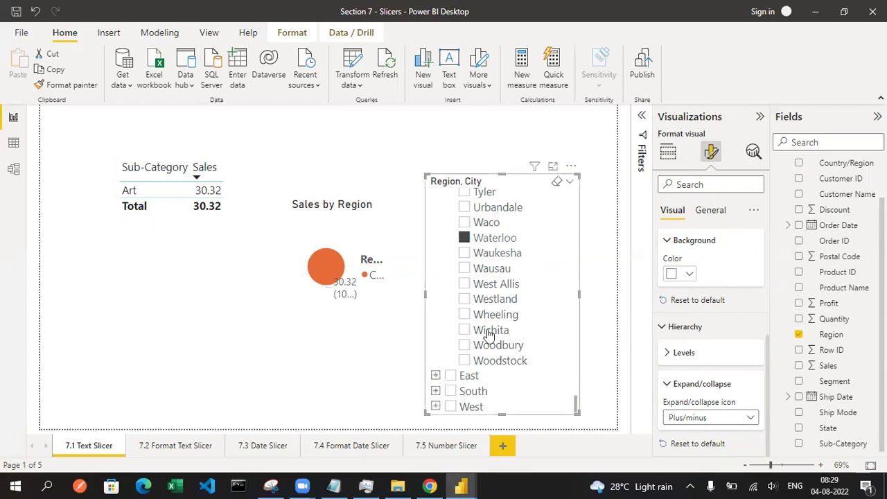
click(696, 423)
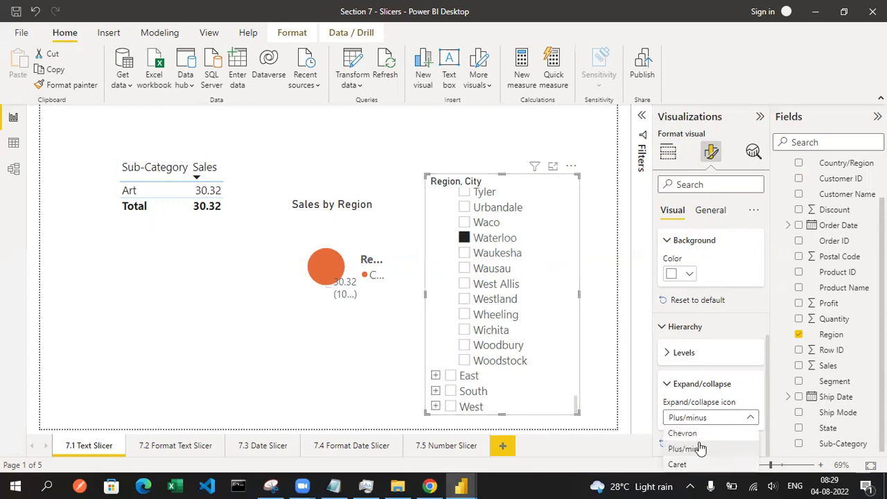
click(700, 449)
key(Down)
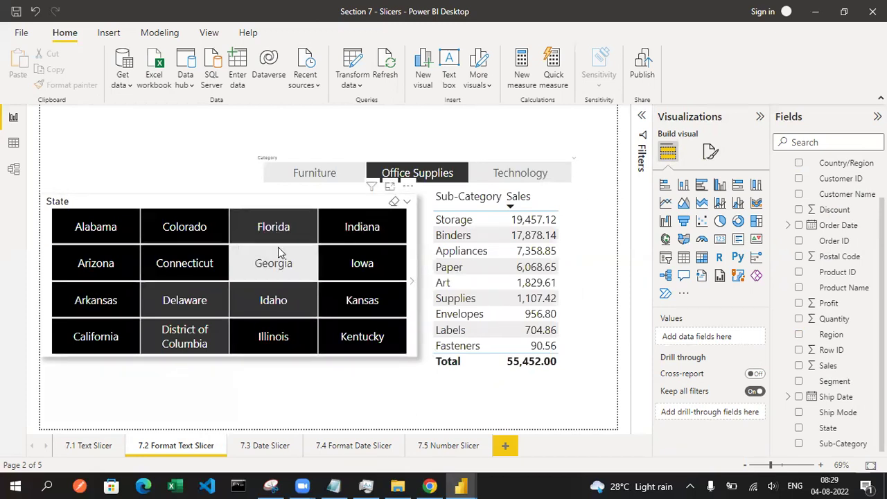
Switch the State slicer on the 7.2 Format Text Slicer page to Vertical orientation and look through its list of states
click(254, 225)
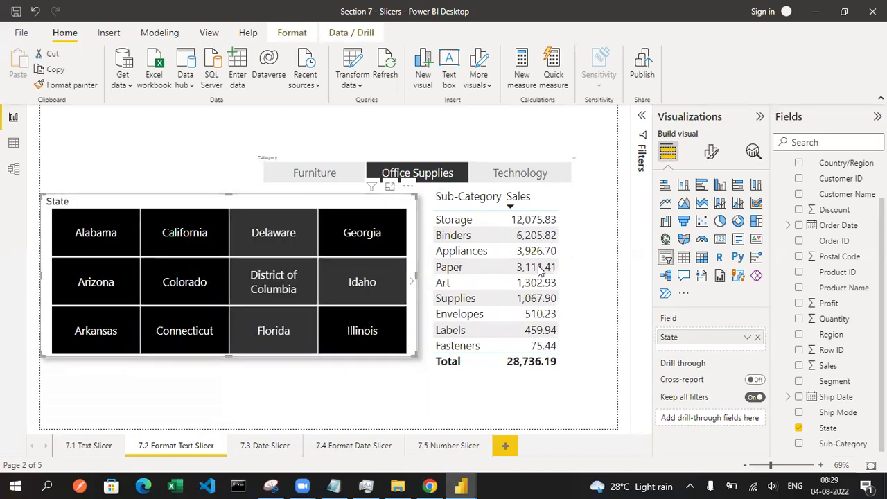
click(712, 153)
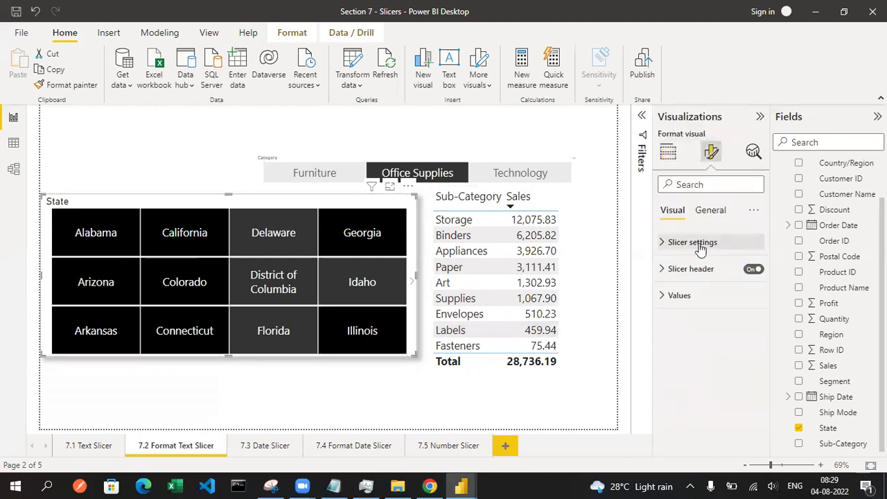
click(698, 246)
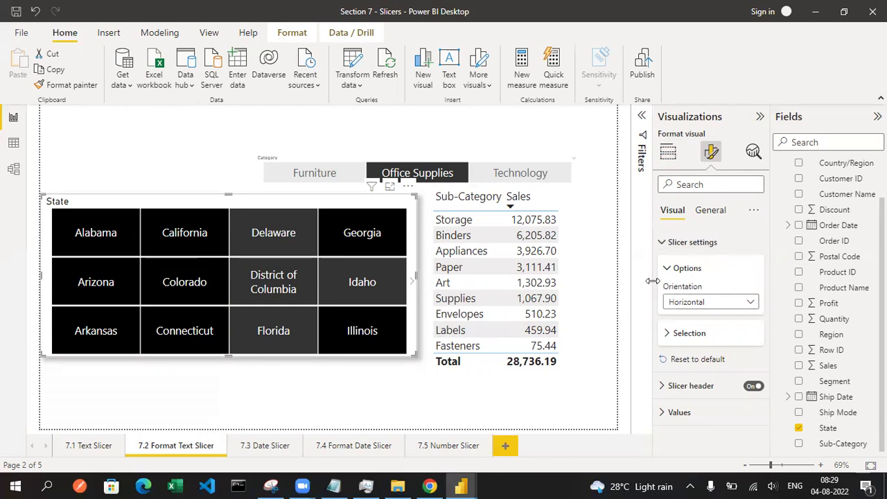
click(689, 301)
click(693, 324)
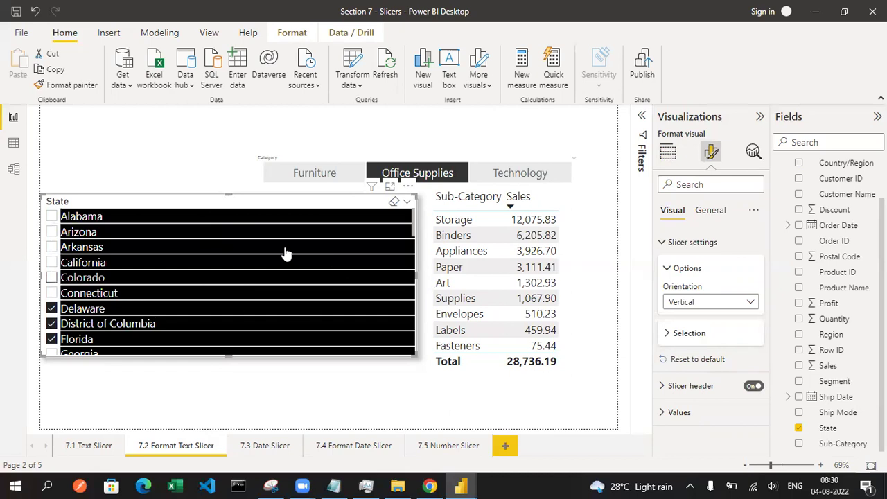
scroll(300, 295, down, 8)
scroll(271, 280, up, 8)
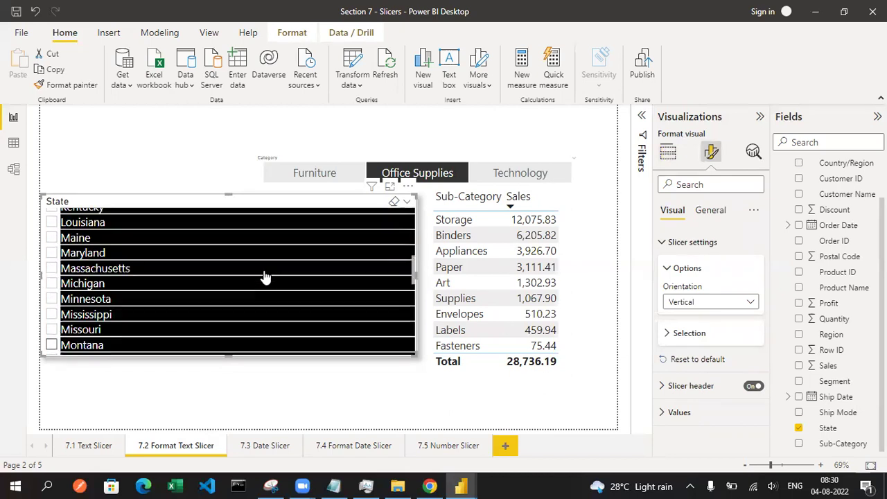
Return the State slicer's orientation to Horizontal and look over its state tiles
click(693, 302)
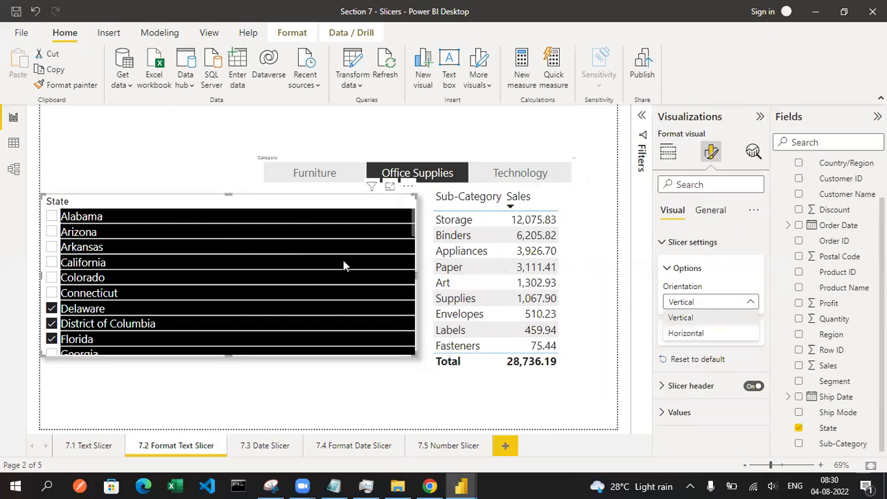
click(702, 305)
click(686, 302)
click(699, 302)
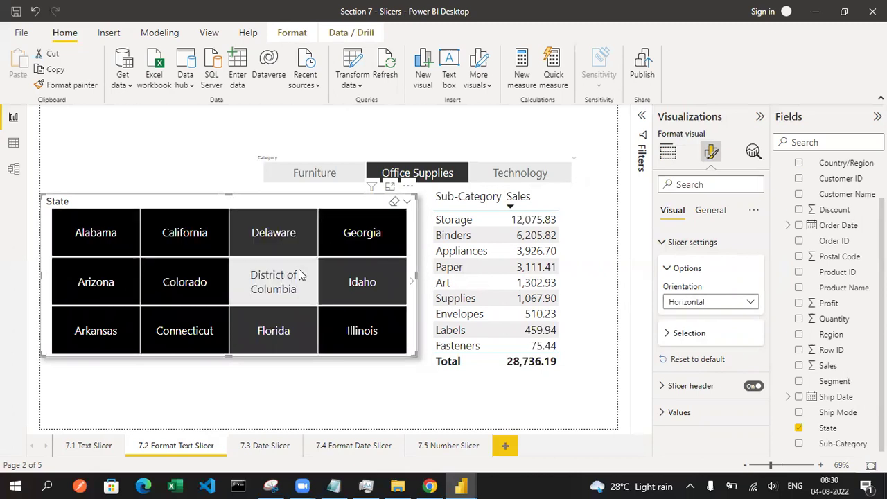
scroll(299, 277, down, 1)
scroll(299, 280, up, 2)
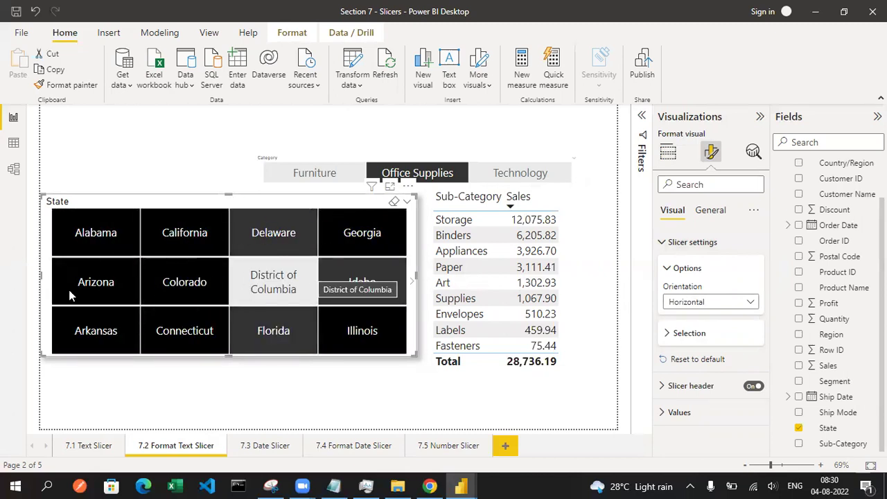
Select the Category slicer and check which field of the Orders table it uses
click(509, 159)
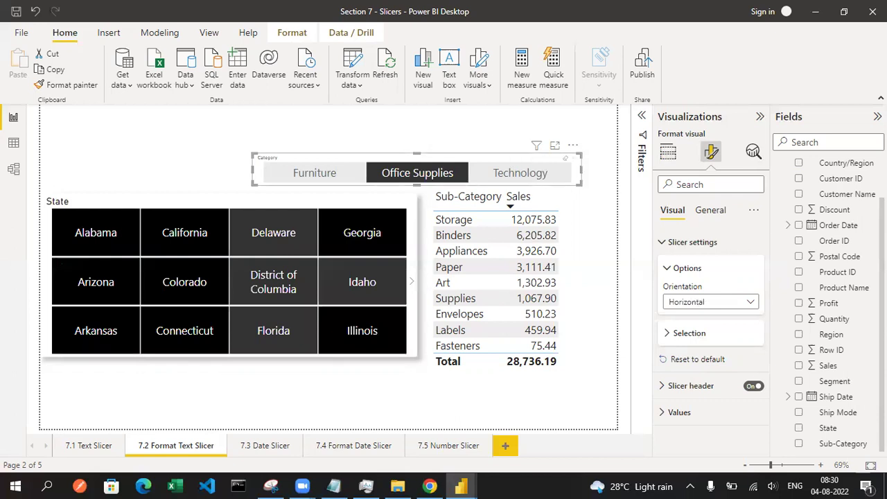
scroll(812, 211, up, 2)
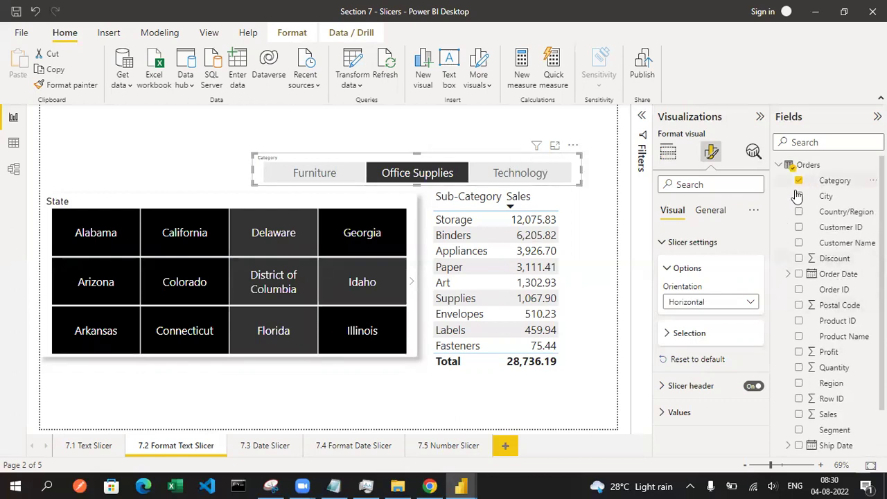